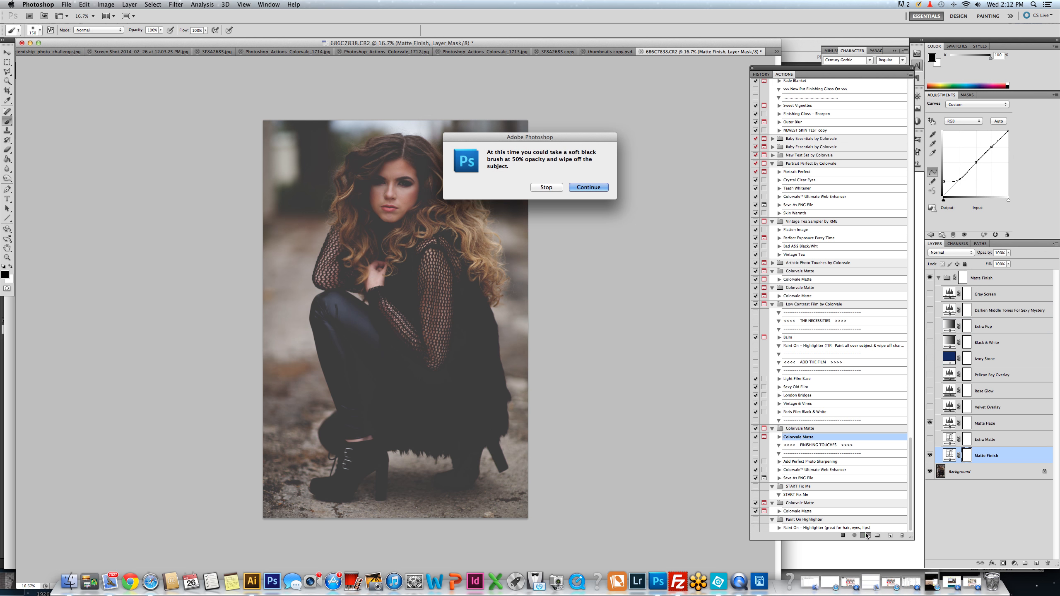
Step: Continue the running Colorvale Matte action past its brush and sharpening tips so that it finishes
click(589, 187)
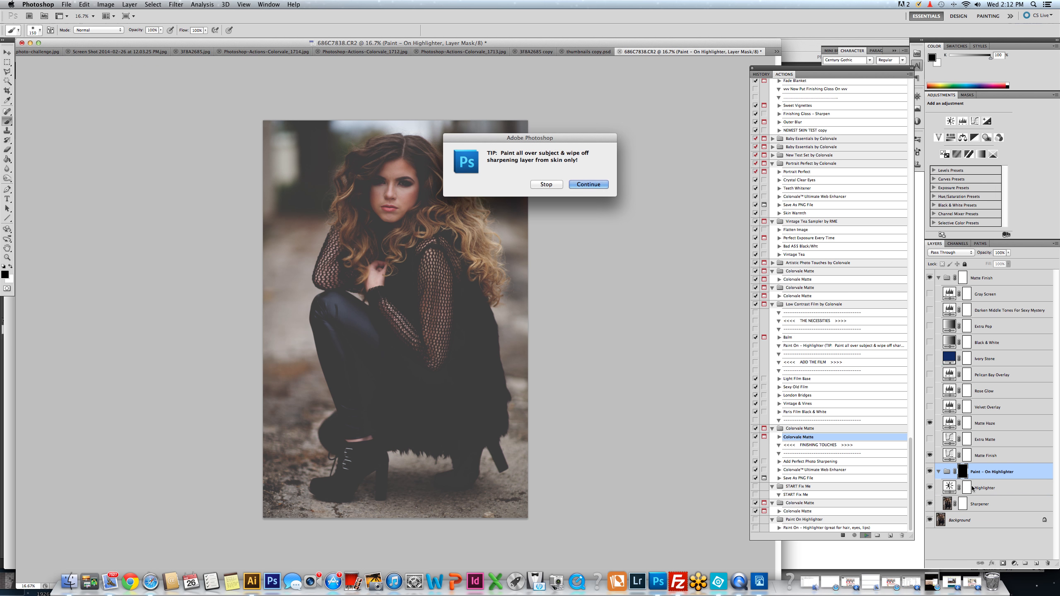
key(Return)
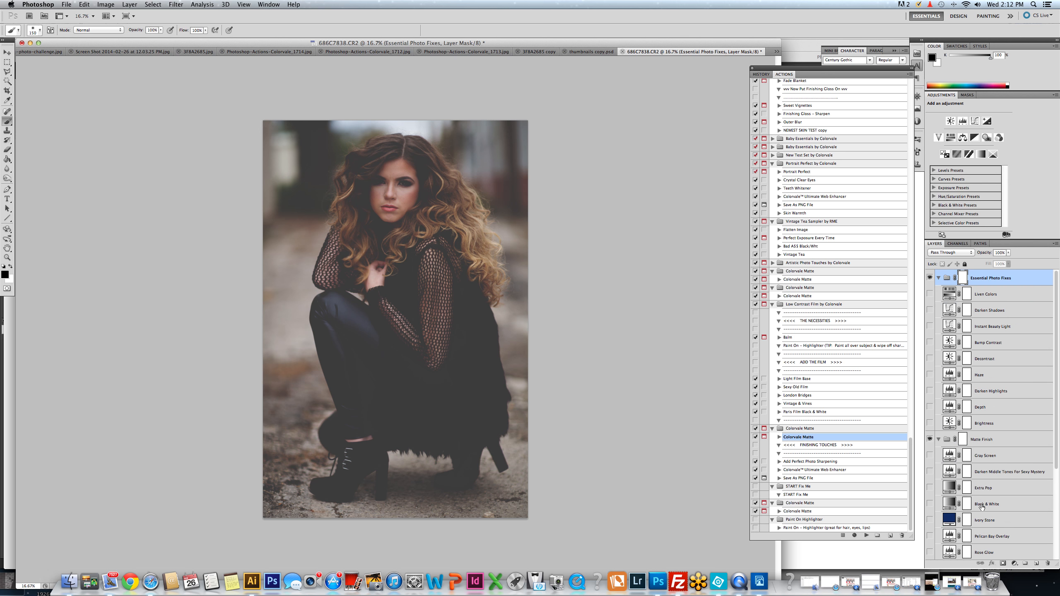
Step: Paint black over the subject on the Matte Finish layer's mask with an enlarged soft brush to wipe the matte effect off her
scroll(981, 504, down, 5)
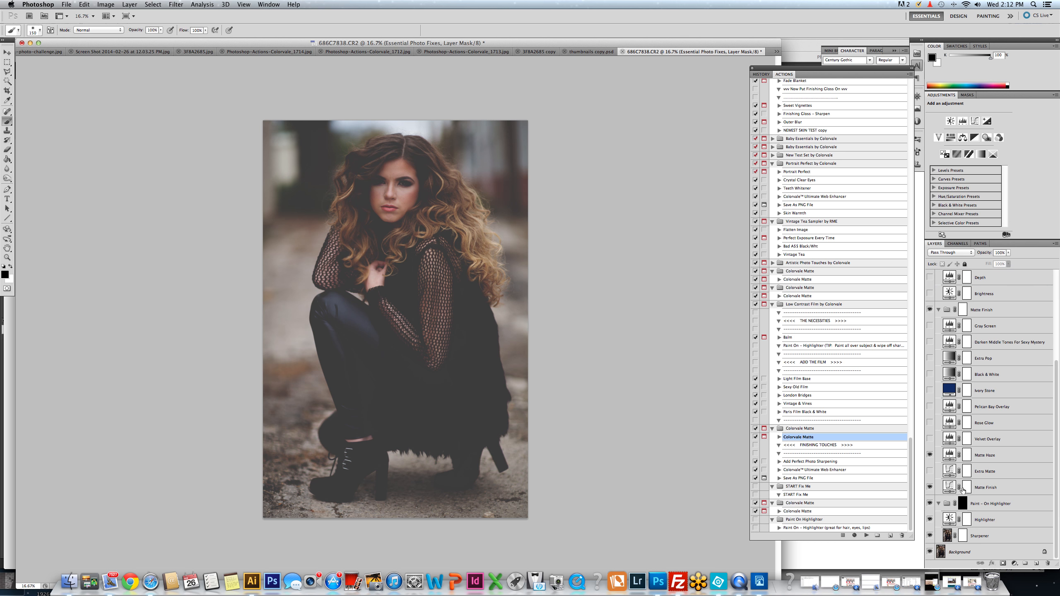
click(970, 492)
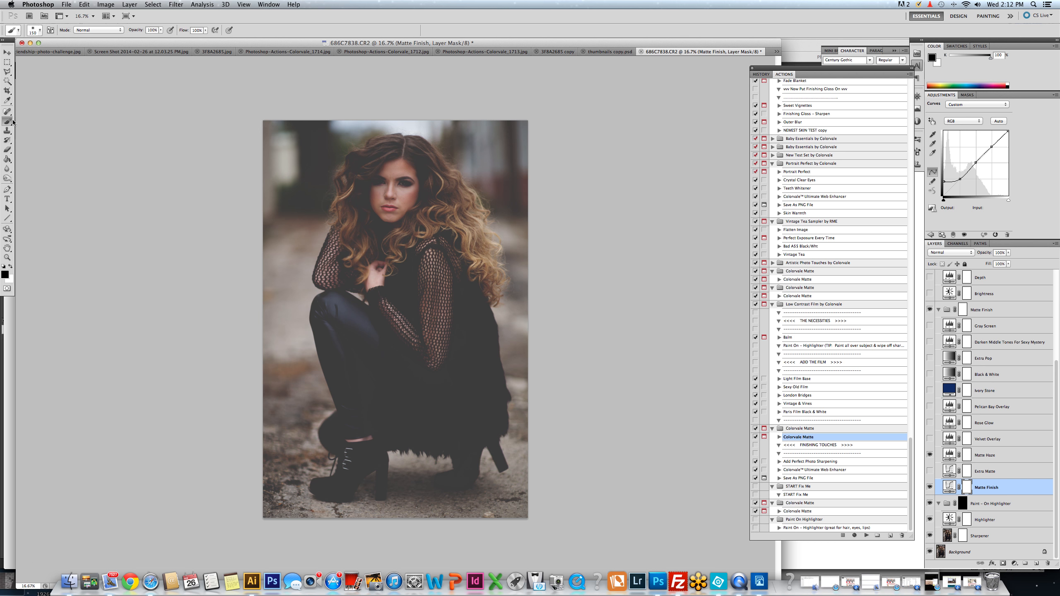
key(])
key(])
key(])
key(])
key(])
key(])
key(])
key(])
key(])
key(])
key(])
key(])
key(])
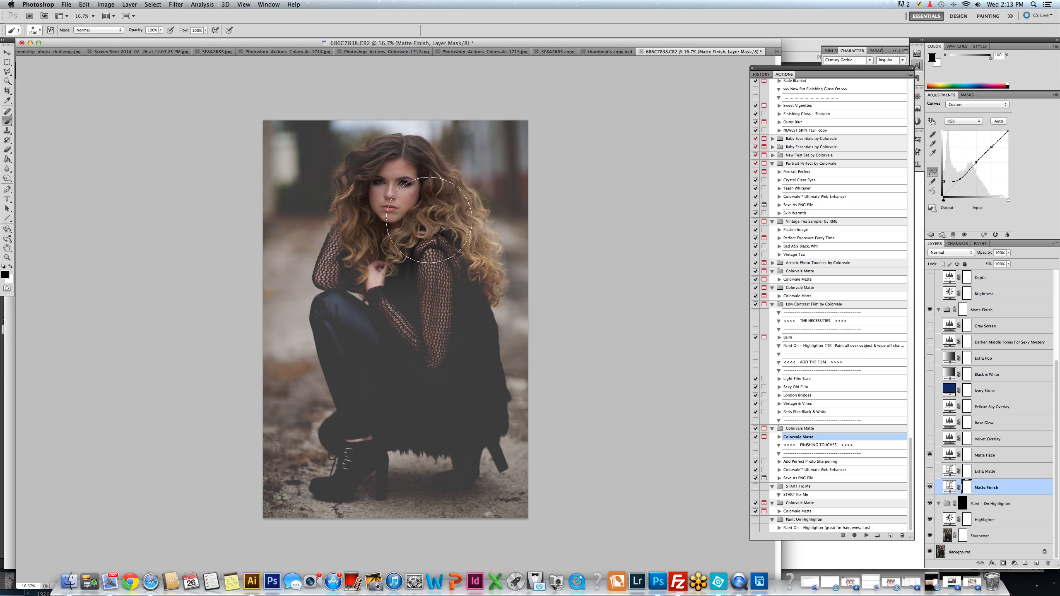
mouse_move(432, 333)
mouse_down()
mouse_move(393, 268)
mouse_move(363, 293)
mouse_move(362, 278)
mouse_move(378, 368)
mouse_move(357, 461)
mouse_move(399, 408)
mouse_move(458, 426)
mouse_move(465, 442)
mouse_move(454, 329)
mouse_move(399, 184)
mouse_move(380, 292)
mouse_move(379, 412)
mouse_move(368, 457)
mouse_move(340, 471)
mouse_move(436, 408)
mouse_move(447, 448)
mouse_move(458, 459)
mouse_move(464, 449)
mouse_move(439, 267)
mouse_move(403, 182)
mouse_move(363, 281)
mouse_move(424, 313)
mouse_up()
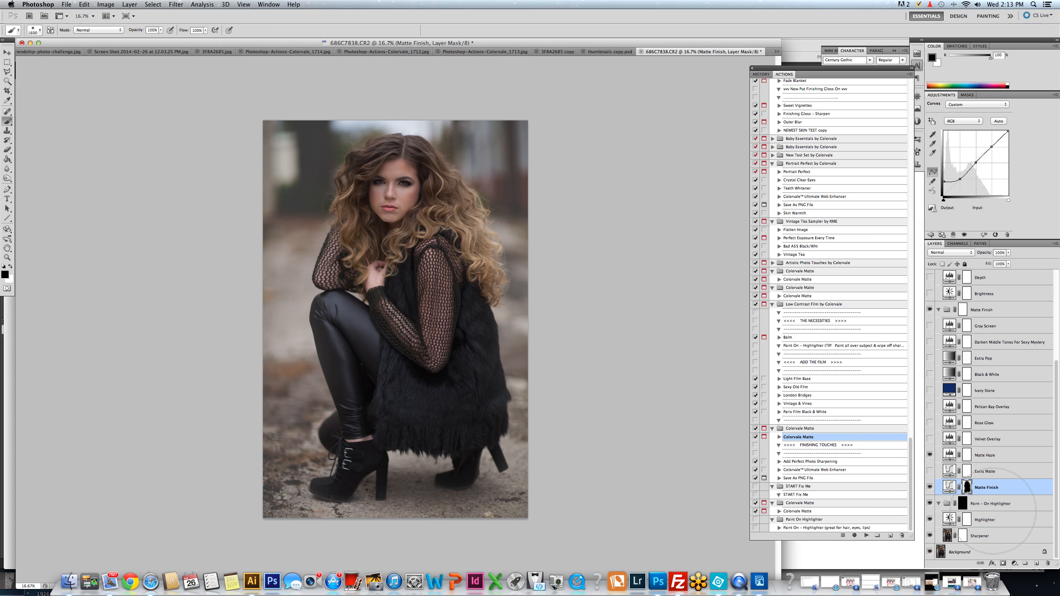
Step: Paint white over the whole subject on the Paint - On Highlighter group's mask
click(963, 508)
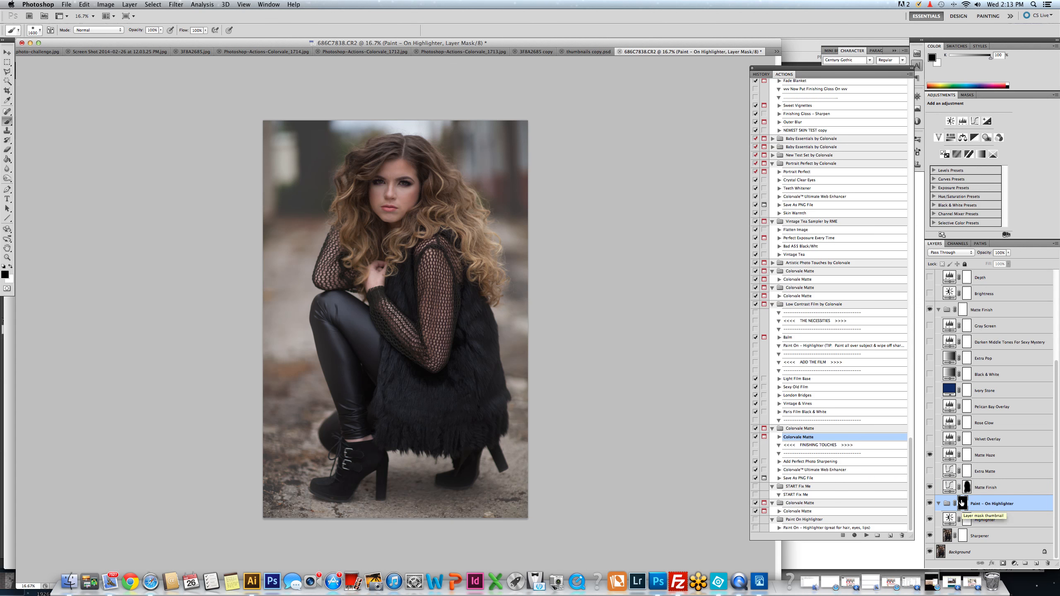
key(x)
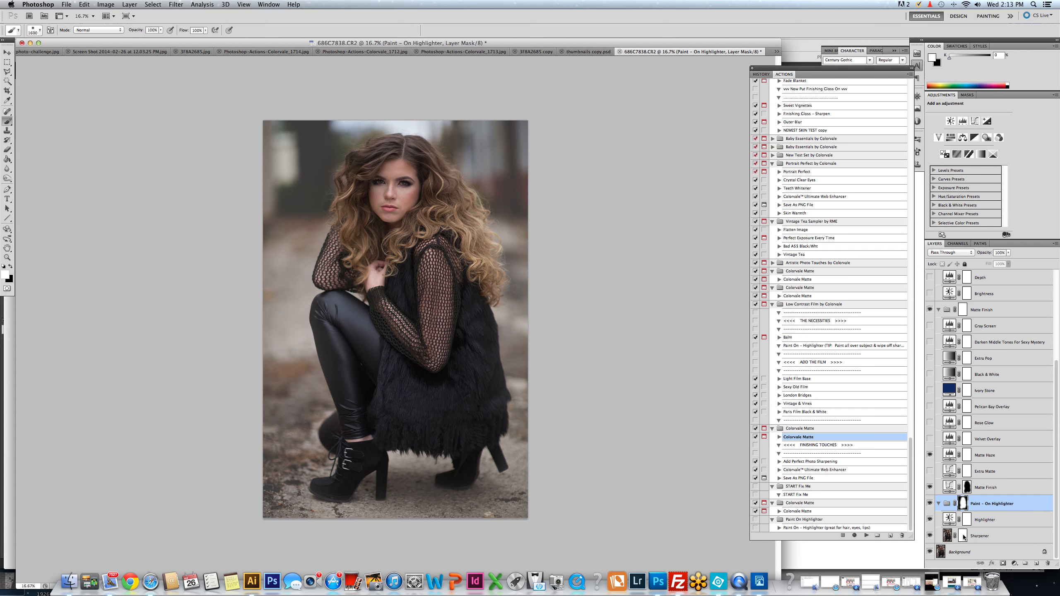
Step: Wipe the sharpening off the subject's skin by painting black on the Sharpener layer's mask with a 125 px brush
click(963, 537)
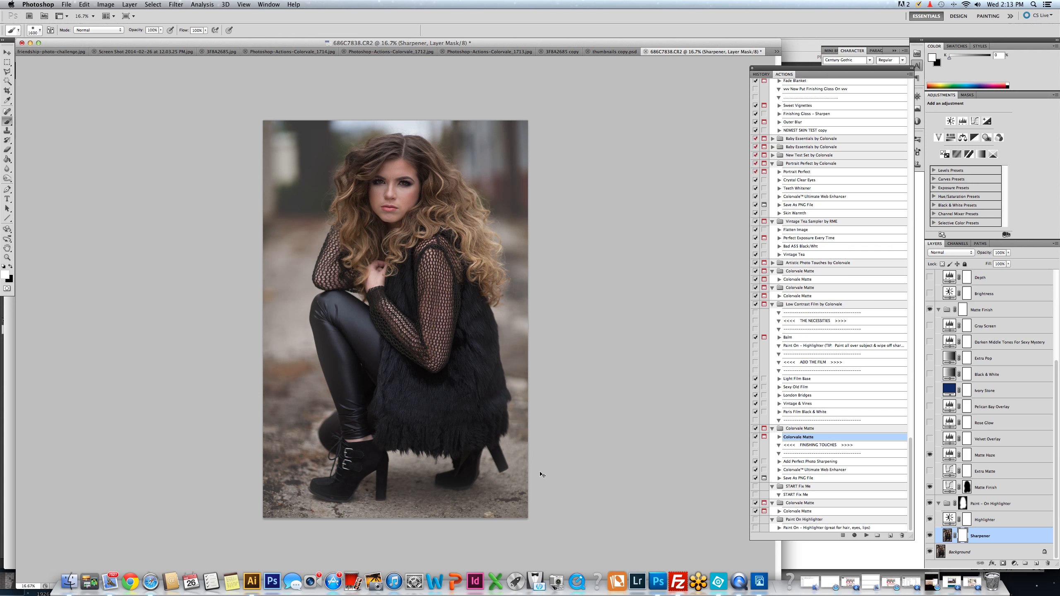
key(super+plus)
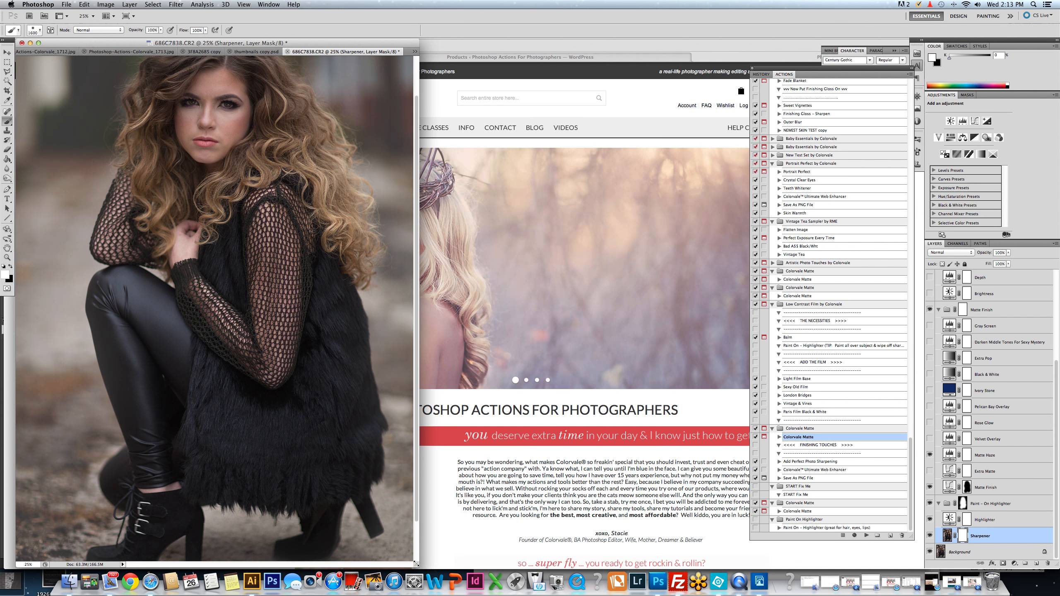
drag(416, 565, 733, 569)
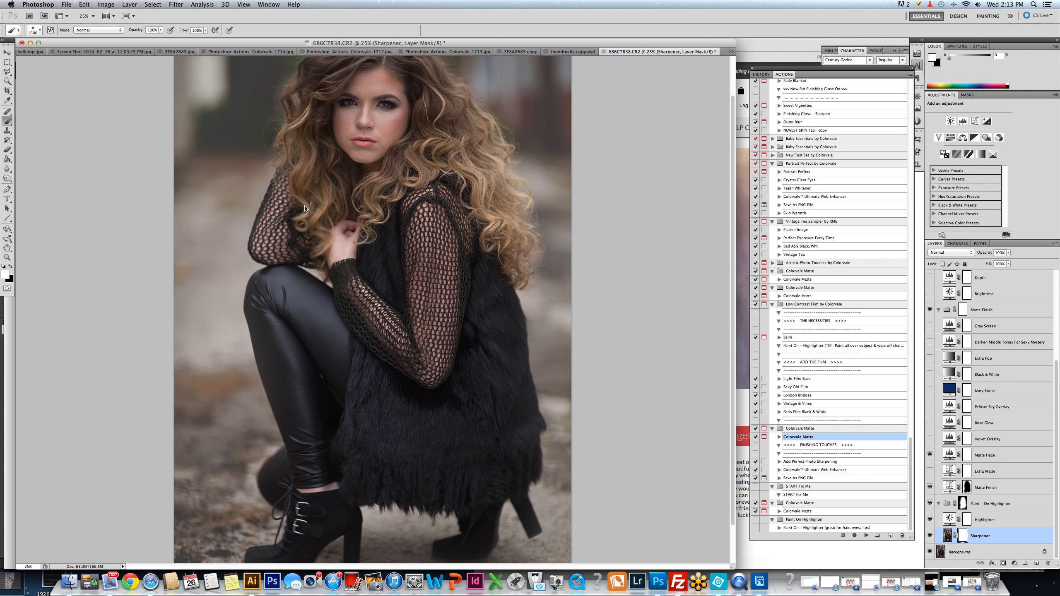
key([)
key([)
key([)
key([)
key([)
key([)
key([)
key([)
key([)
key([)
key([)
key([)
key([)
key([)
key([)
key([)
key([)
key([)
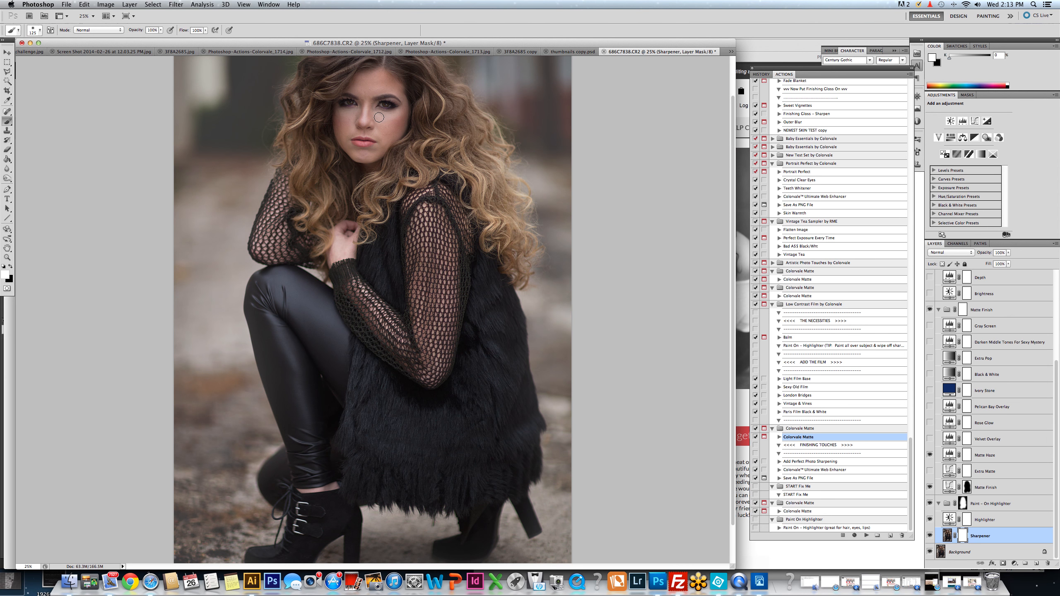
key(x)
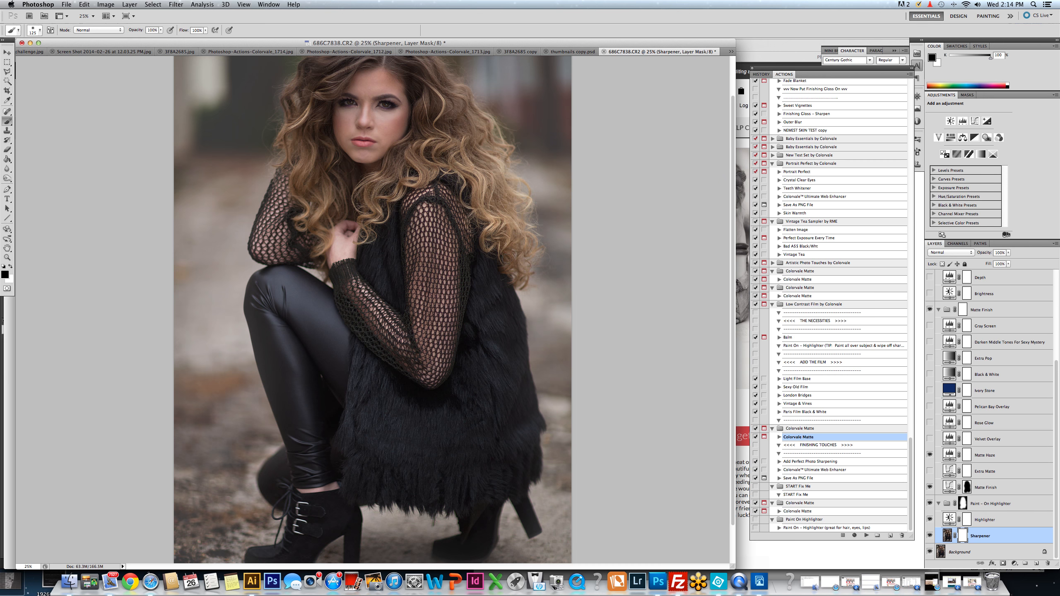
scroll(650, 244, up, 2)
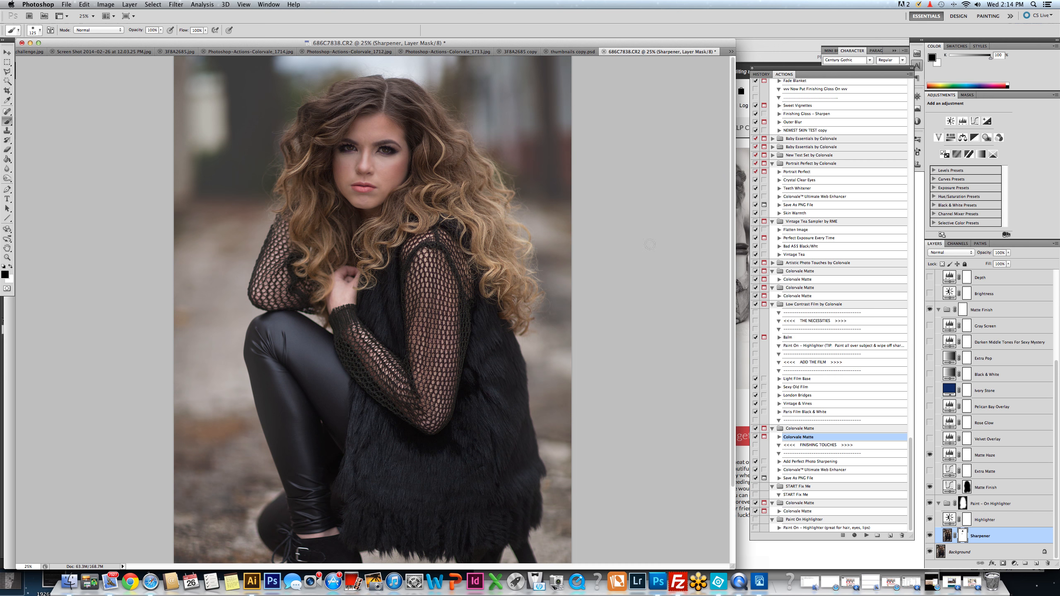
Step: Compare the photo with and without the Matte Finish group
scroll(1018, 313, up, 5)
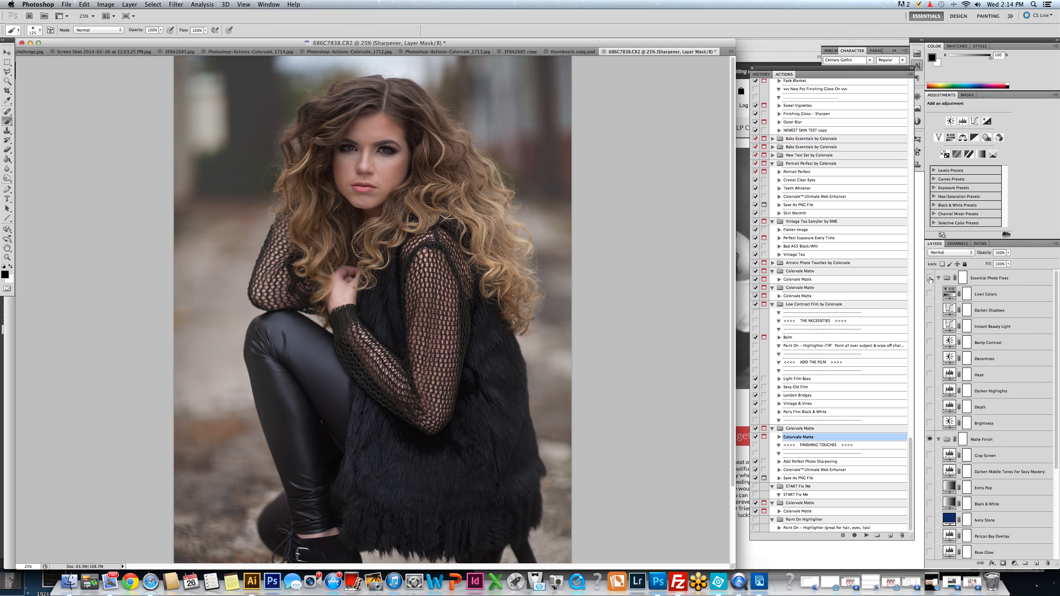
click(931, 440)
click(930, 440)
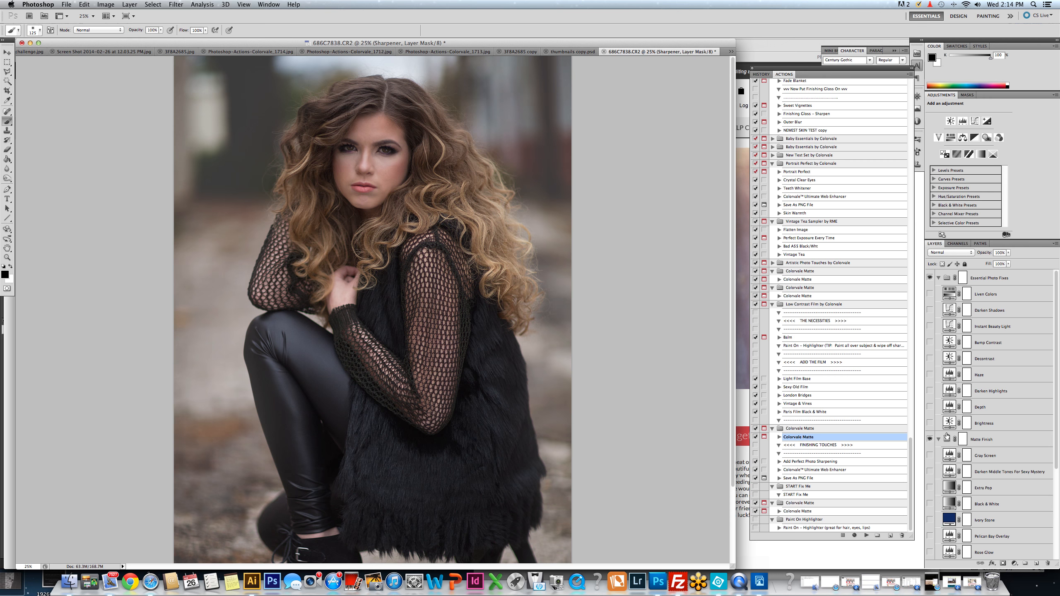
Step: Turn on the Instant Beauty Light layer in the Essential Photo Fixes group and duplicate it
click(930, 327)
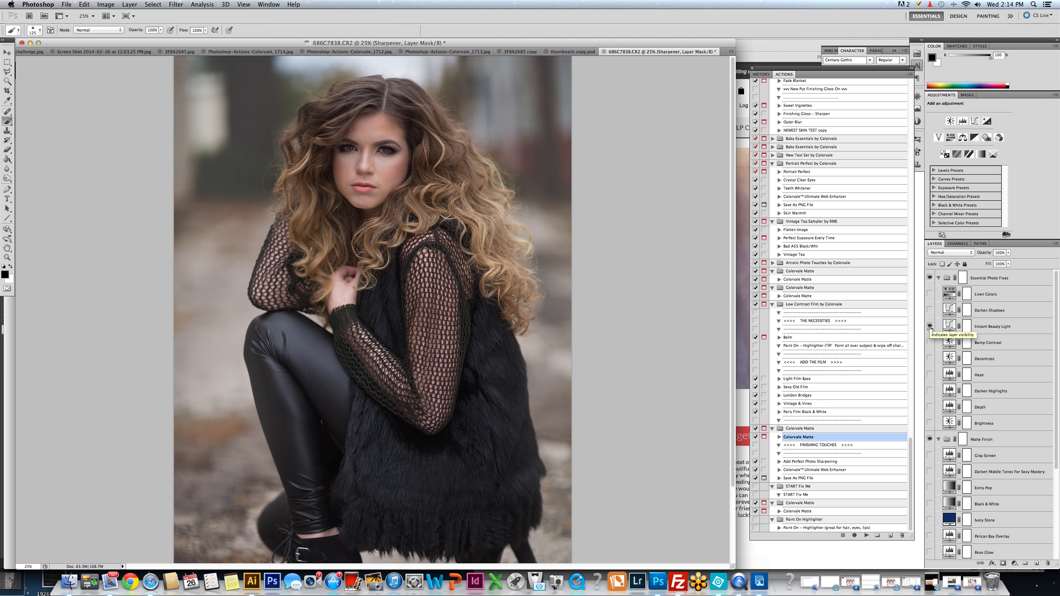
click(1001, 328)
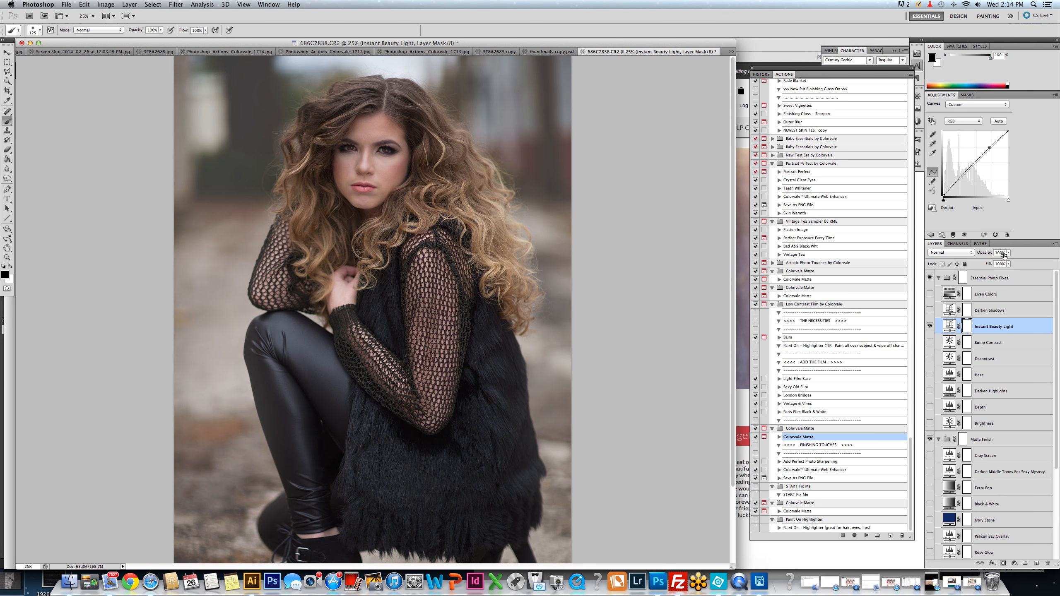
key(super+j)
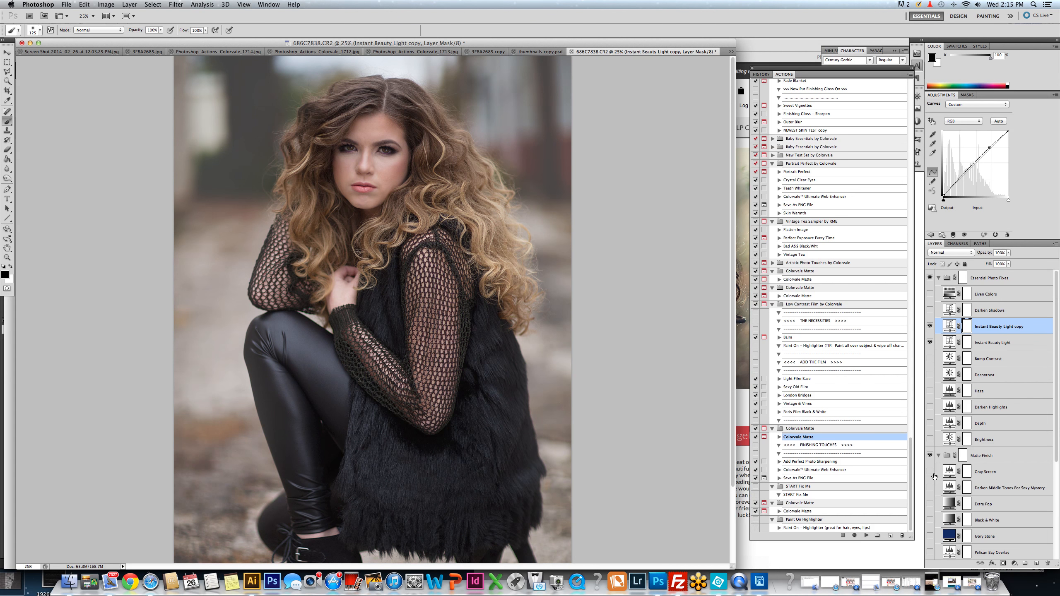
Step: Turn on the Velvet Overlay layer in the Matte Finish group and duplicate it twice
scroll(935, 476, down, 5)
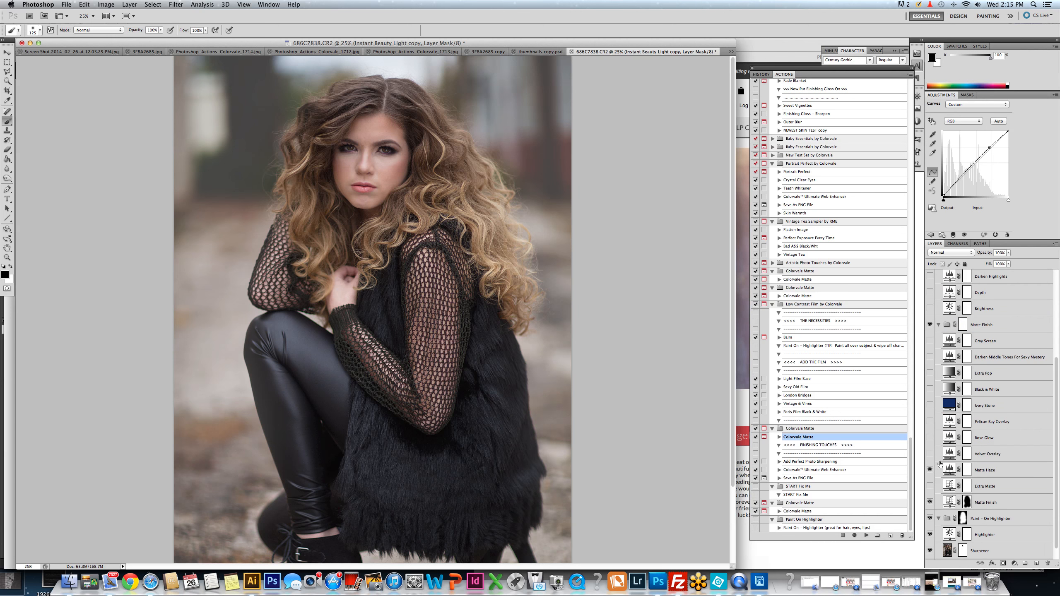
click(932, 455)
click(989, 456)
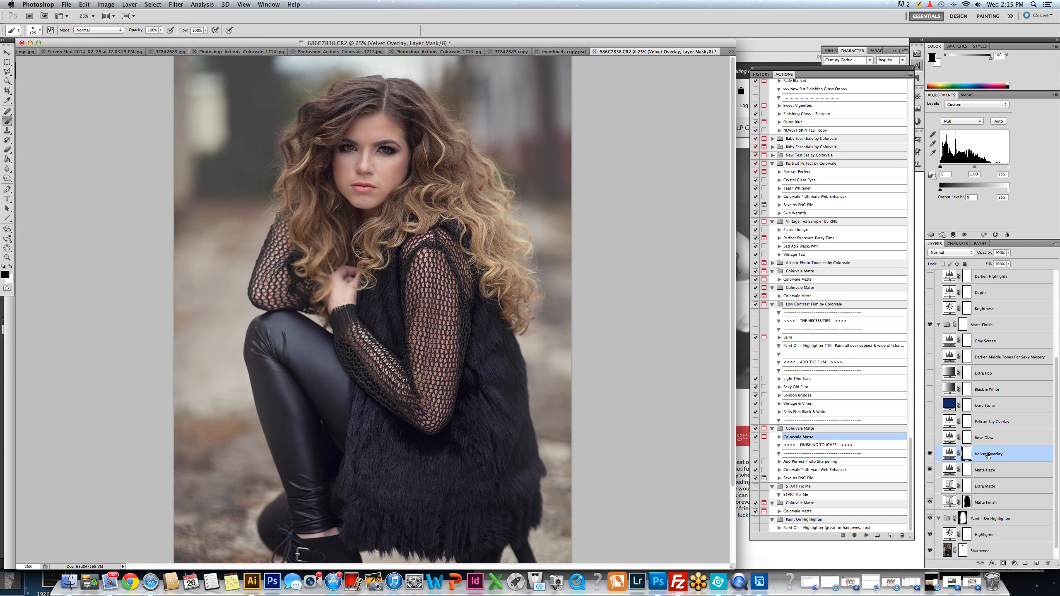
key(super+j)
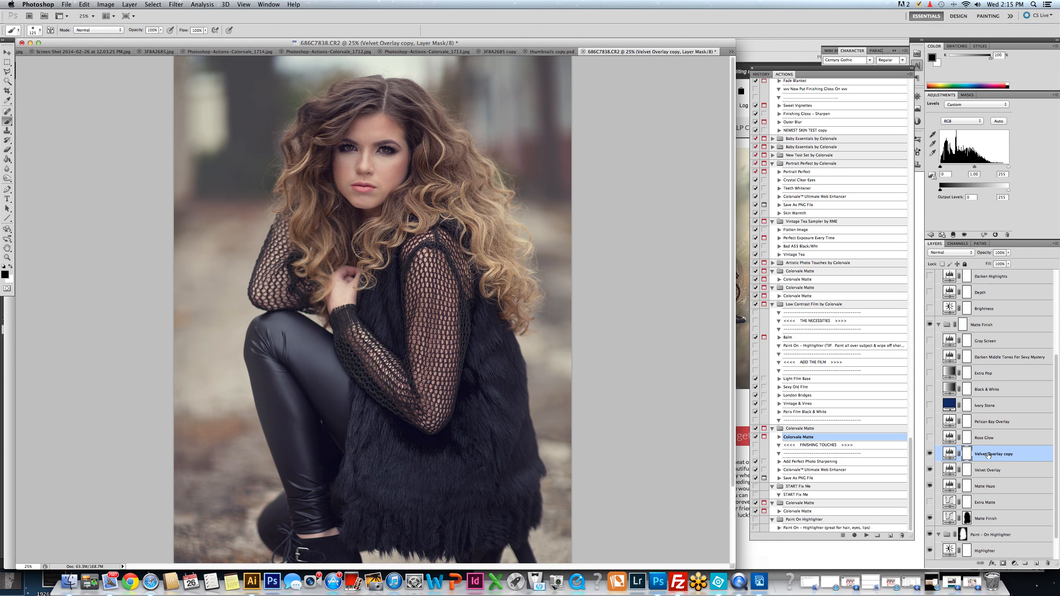
key(super+j)
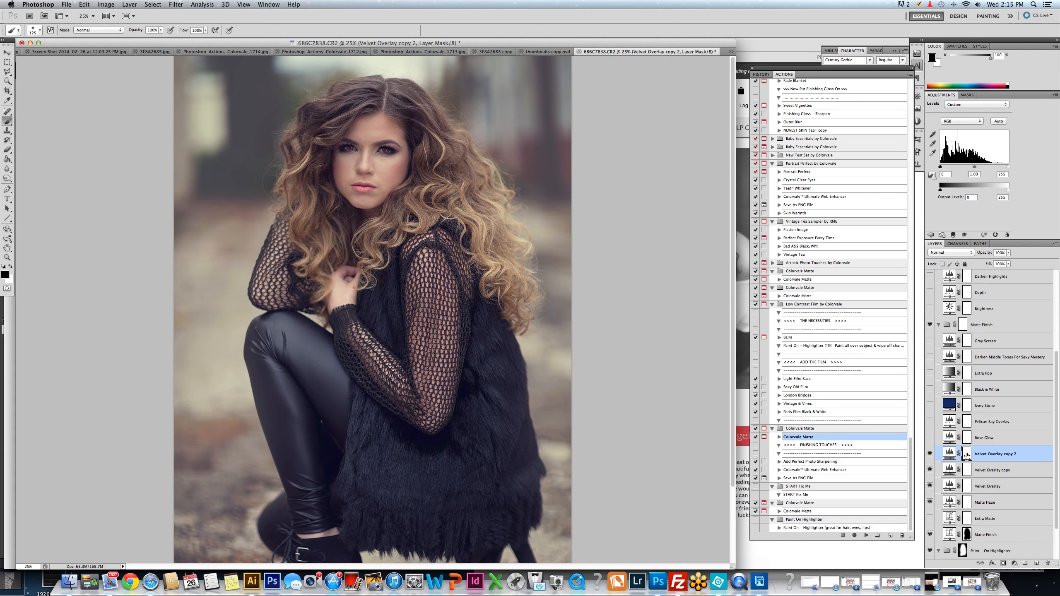
Step: Paint black over the subject's face, hair and upper body on the Velvet Overlay copy 2 mask with a much larger brush
key(bracketright)
key(bracketright)
key(bracketright)
key(bracketright)
key(bracketright)
key(bracketright)
key(bracketright)
key(bracketright)
key(bracketright)
key(bracketright)
key(bracketright)
key(bracketright)
key(bracketright)
key(bracketright)
key(bracketright)
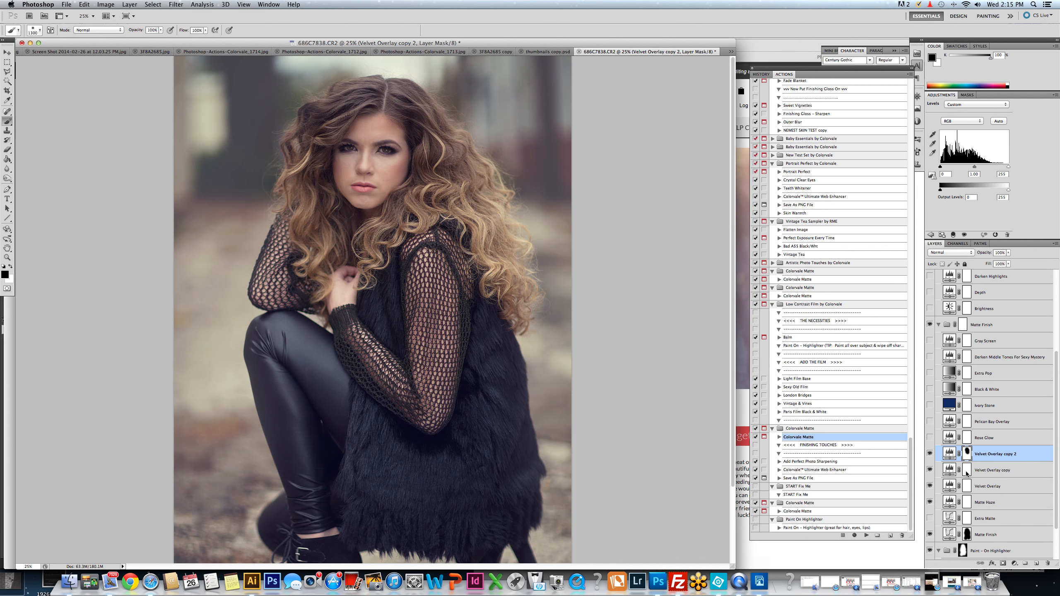
Step: Target the mask of the Velvet Overlay copy layer and reduce the brush size to 400 px for the face
click(967, 474)
key(bracketleft)
key(bracketleft)
key(bracketleft)
key(bracketleft)
key(bracketleft)
key(bracketleft)
key(bracketleft)
key(bracketleft)
key(bracketleft)
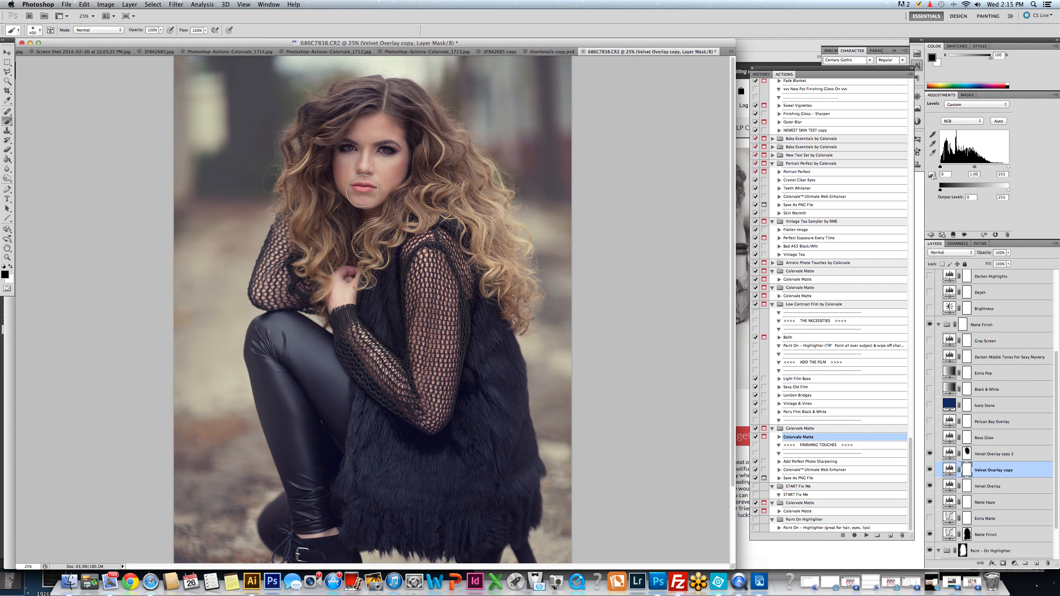